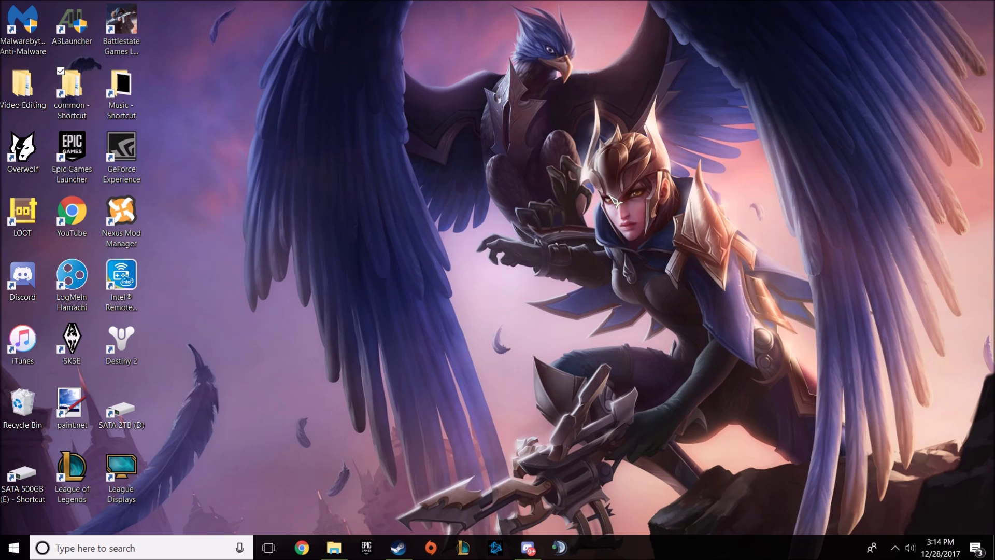
- Browse Counter-Strike: Global Offensive's local files from its Steam Properties to open its install folder
left_click(406, 553)
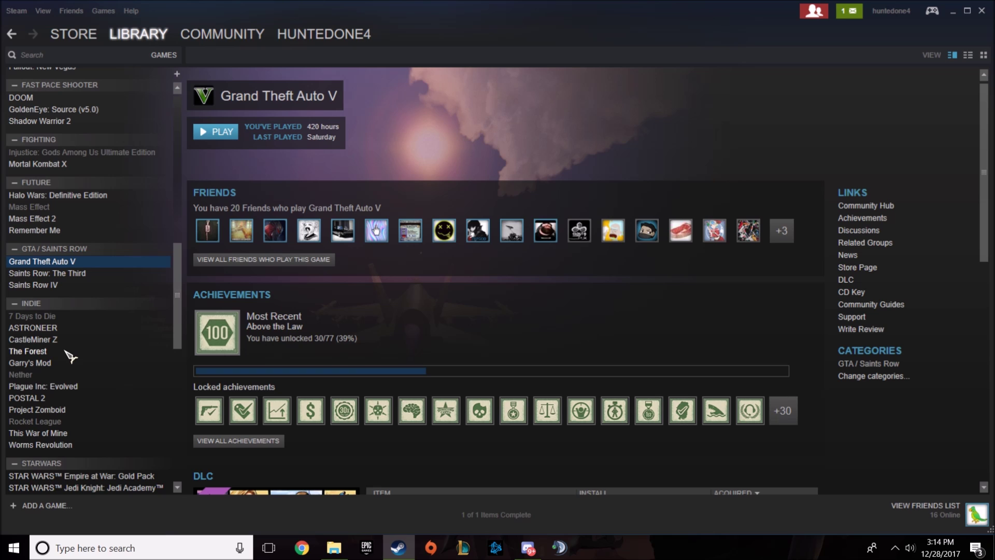
scroll(134, 151, "up", 3)
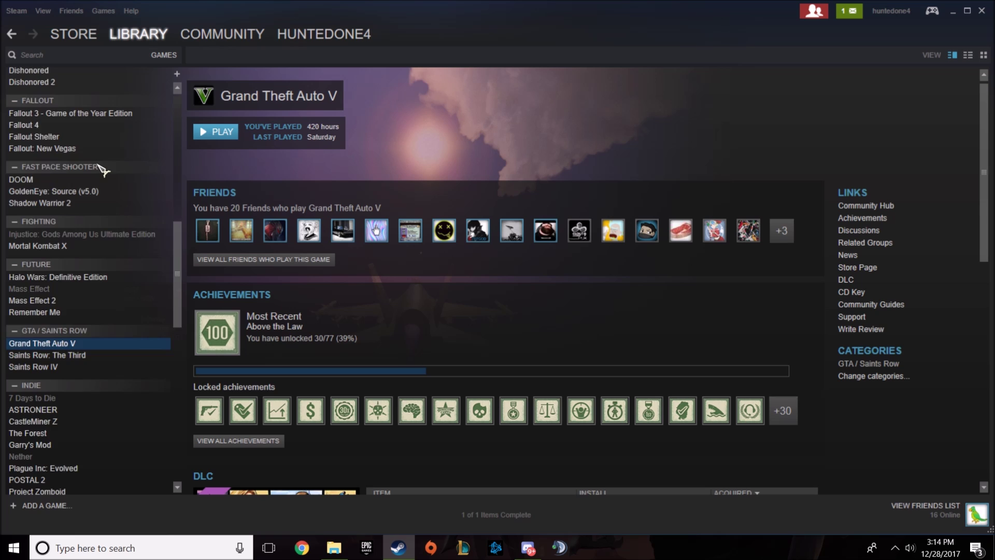
scroll(101, 167, "up", 1)
scroll(98, 163, "up", 7)
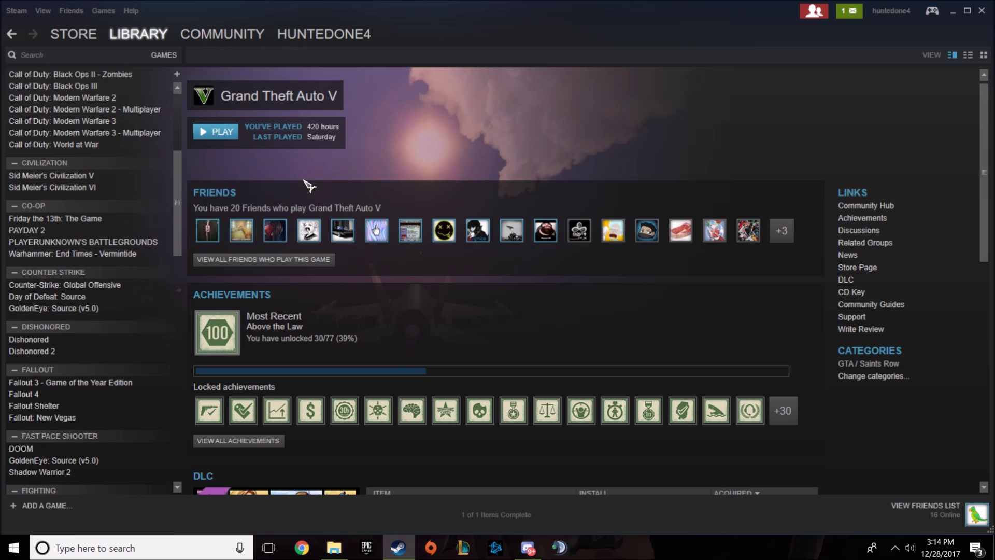
left_click(103, 286)
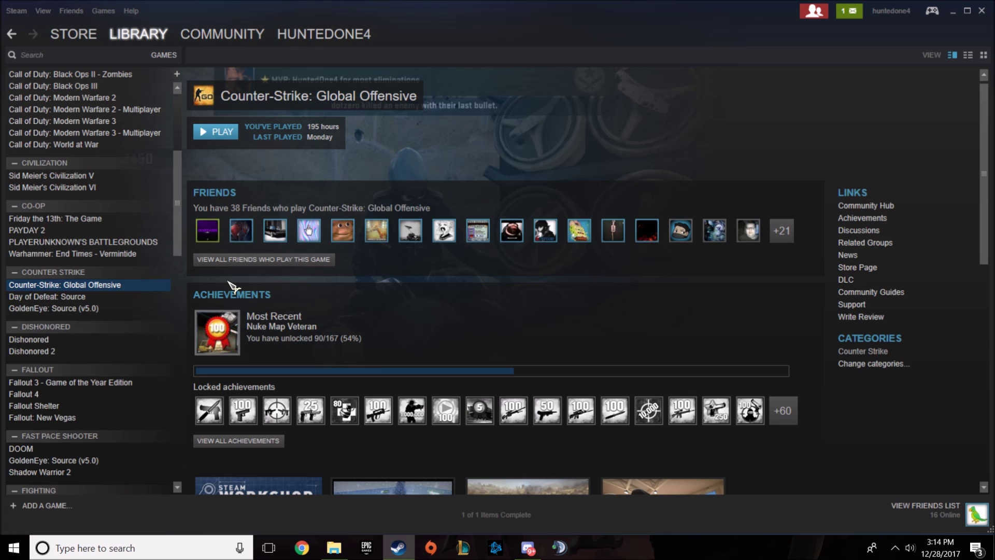
right_click(102, 285)
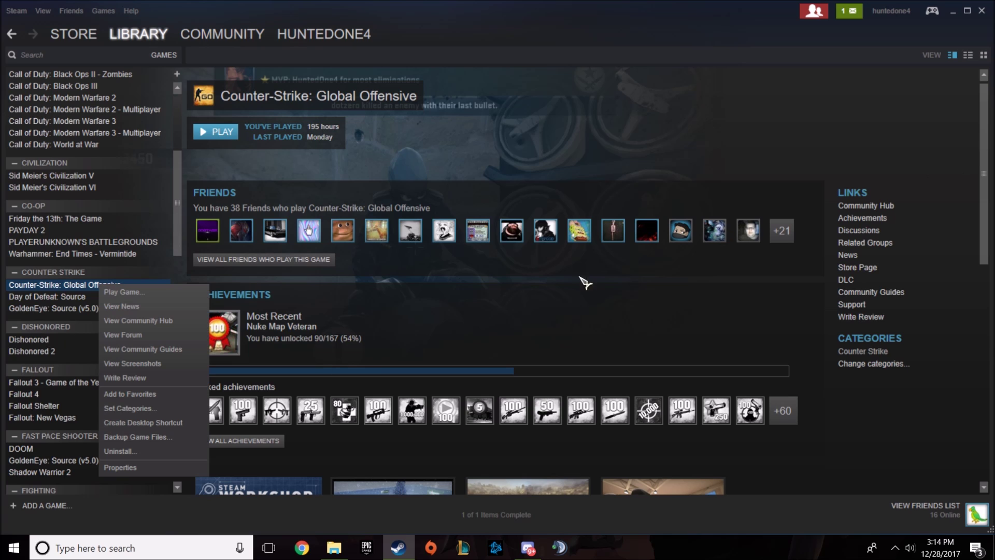
left_click(120, 467)
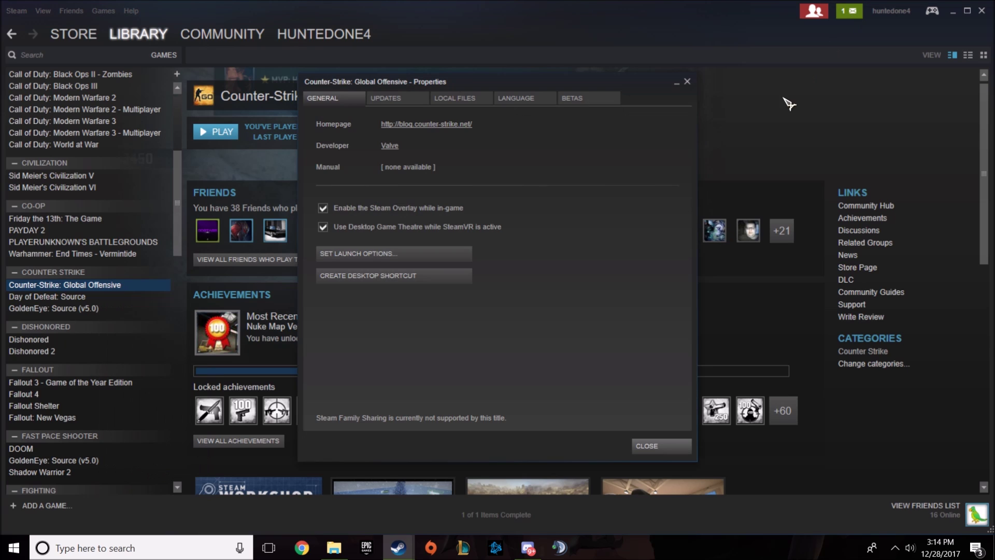
left_click(455, 100)
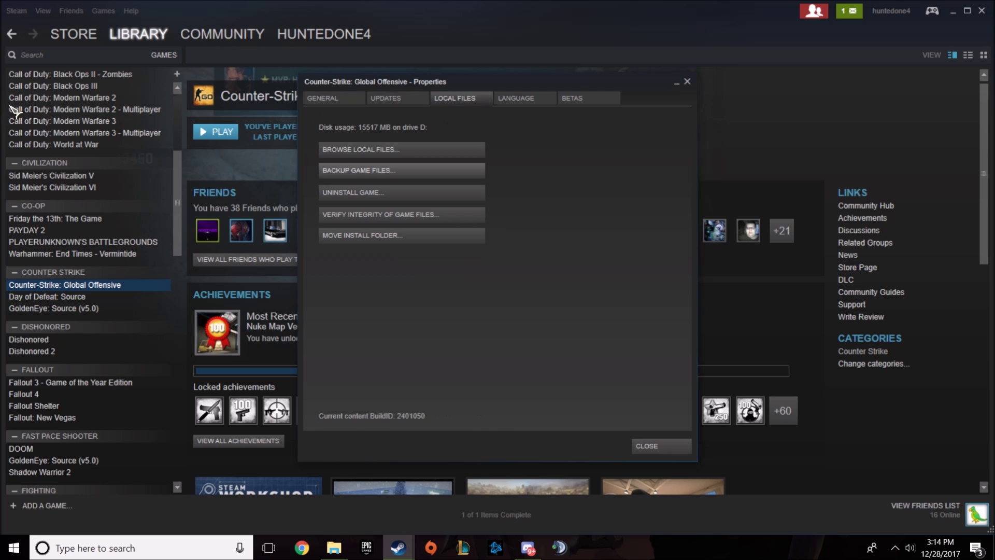
left_click(362, 152)
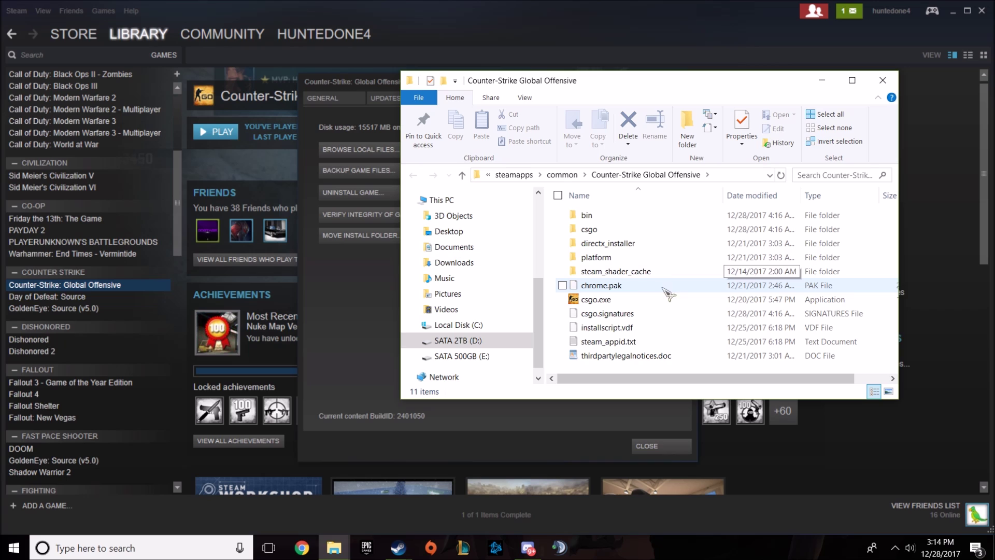
- Select all files in the Counter-Strike: Global Offensive install folder and delete them
key("ctrl+a")
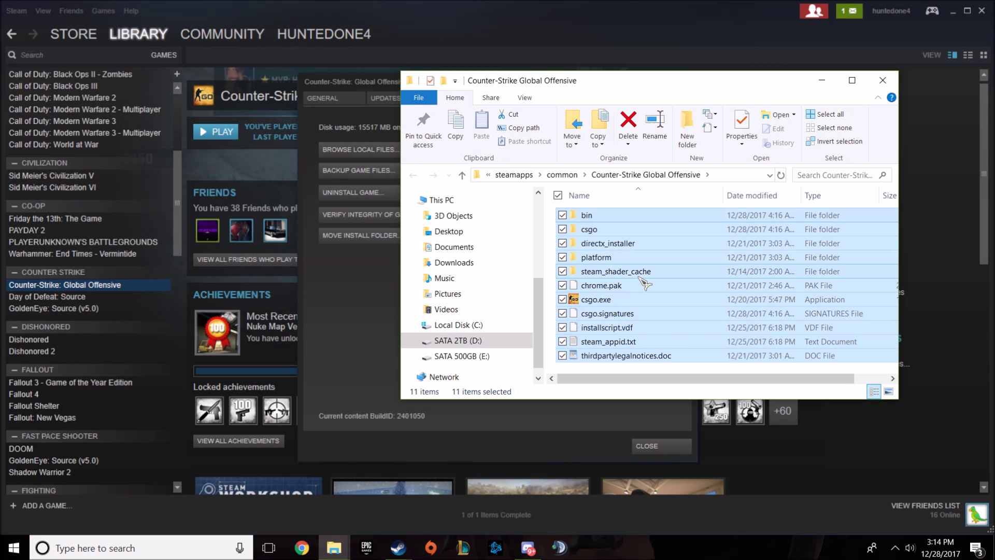
mouse_move(615, 272)
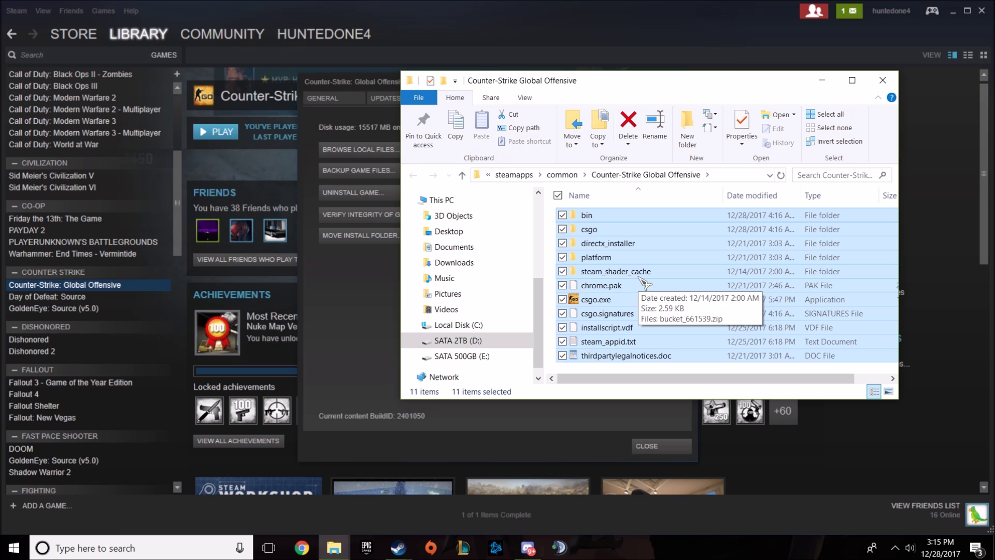
key("Delete")
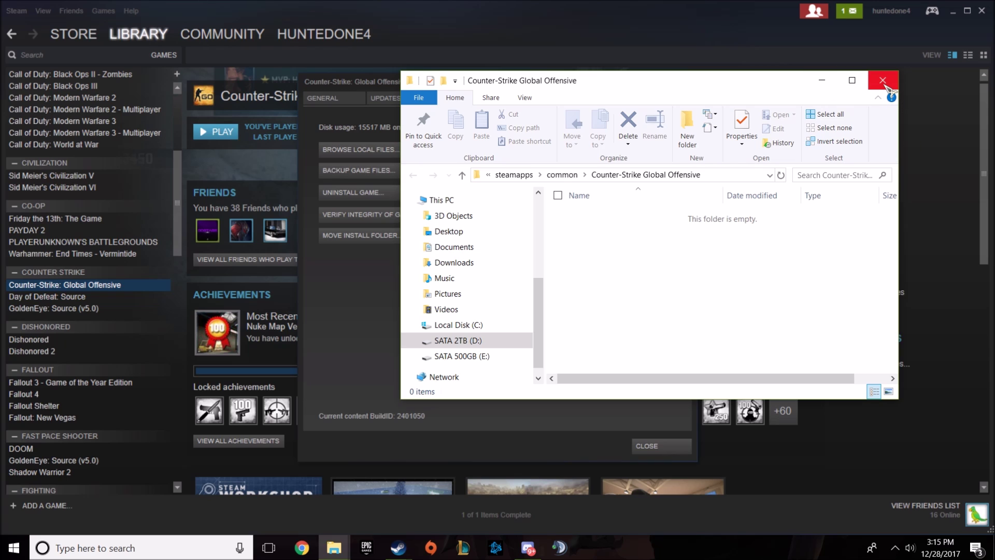
- Empty the desktop Recycle Bin, confirming permanent deletion of the removed game files
left_click(946, 11)
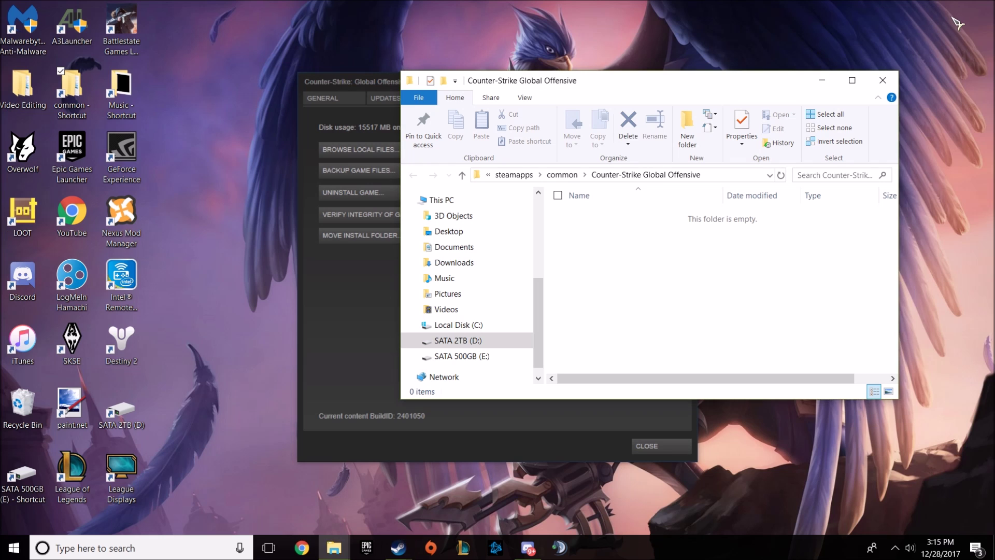
right_click(26, 404)
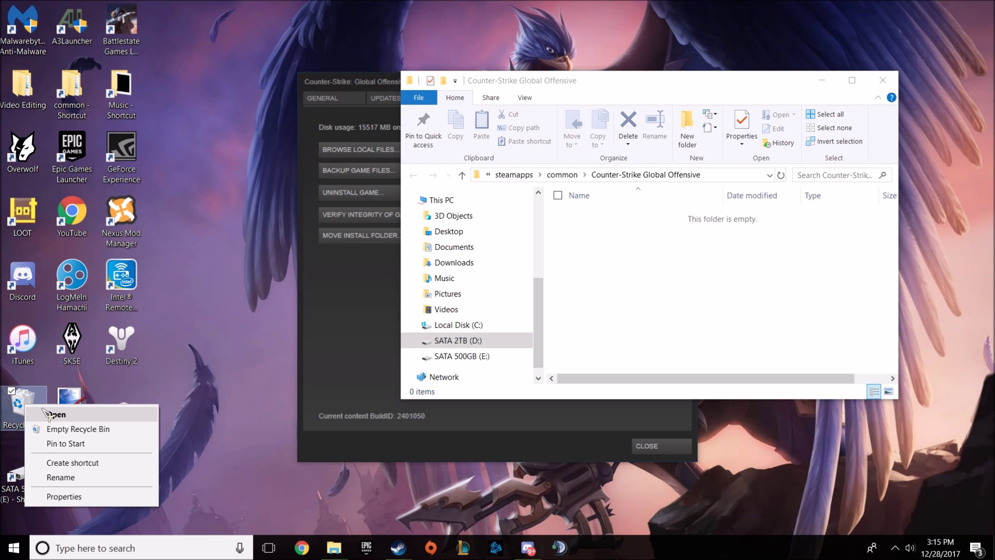
left_click(62, 429)
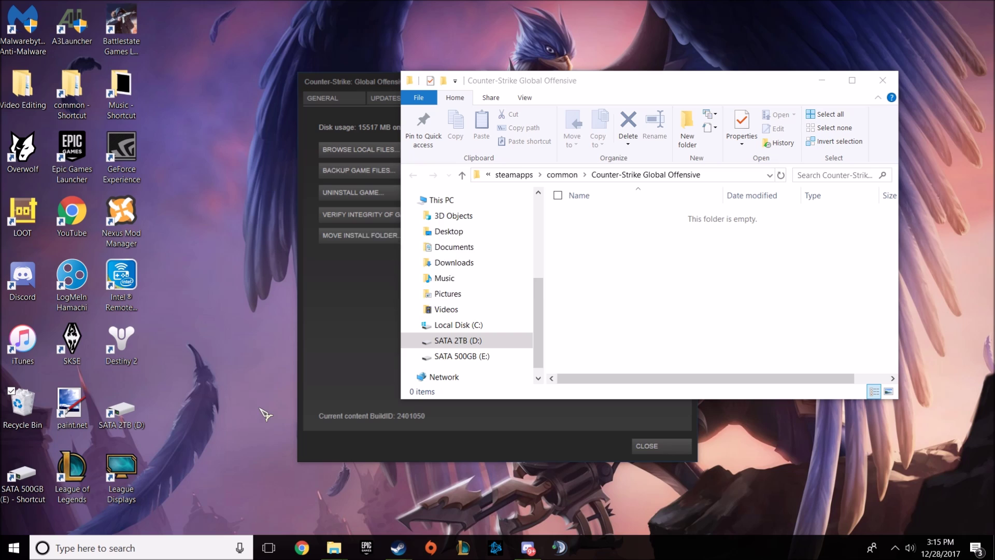
left_click(550, 285)
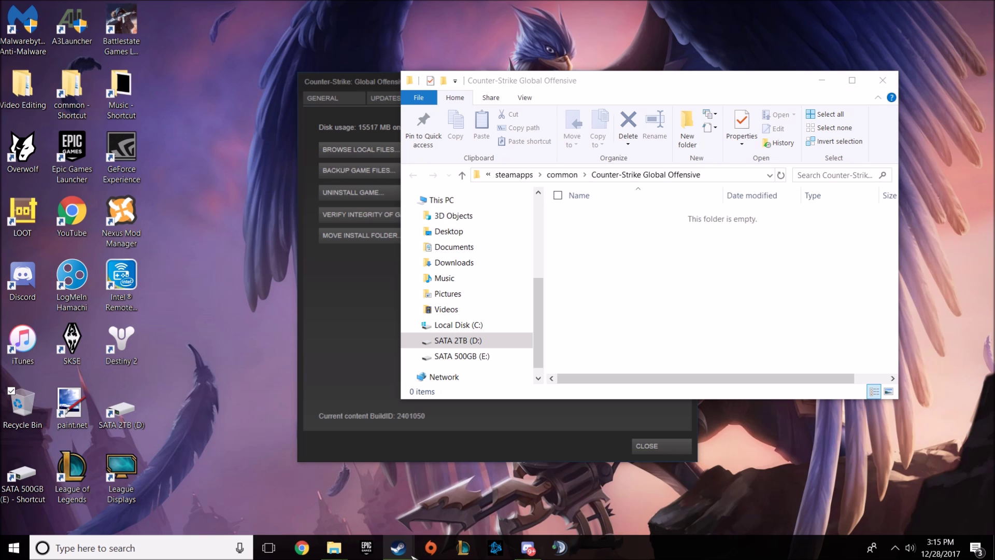
- Uninstall Counter-Strike: Global Offensive from the Steam library and confirm deleting its local content
mouse_move(398, 548)
left_click(385, 499)
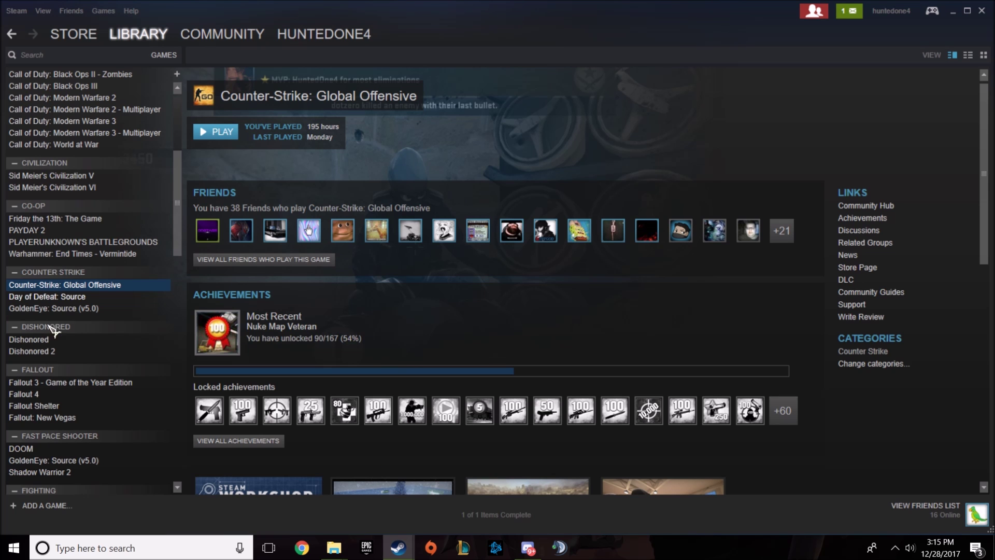
left_click(59, 297)
left_click(109, 285)
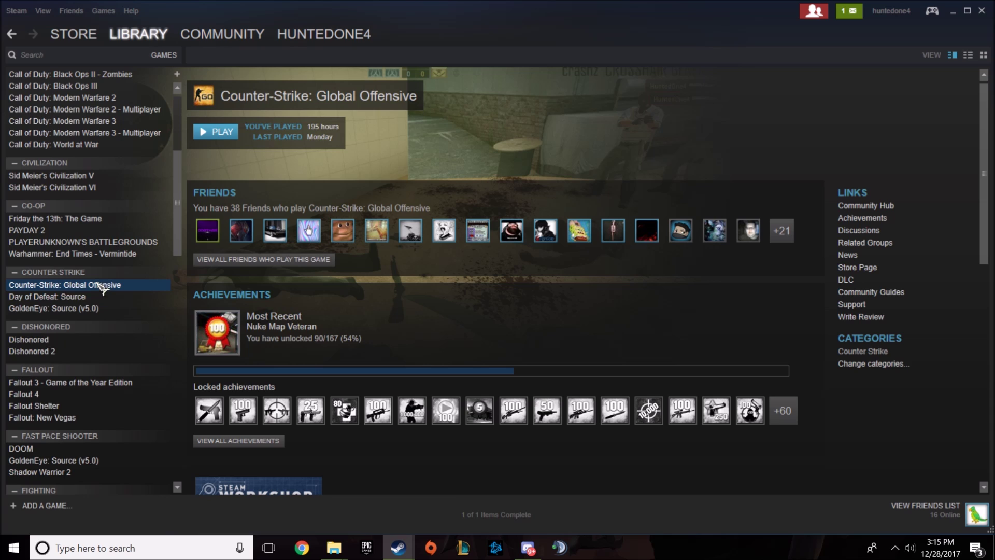
mouse_move(176, 264)
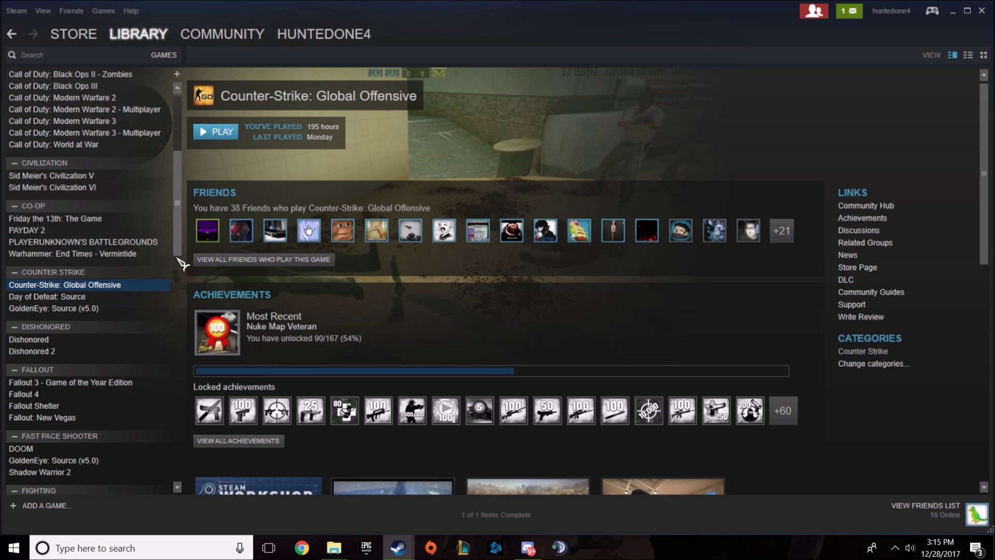
right_click(98, 285)
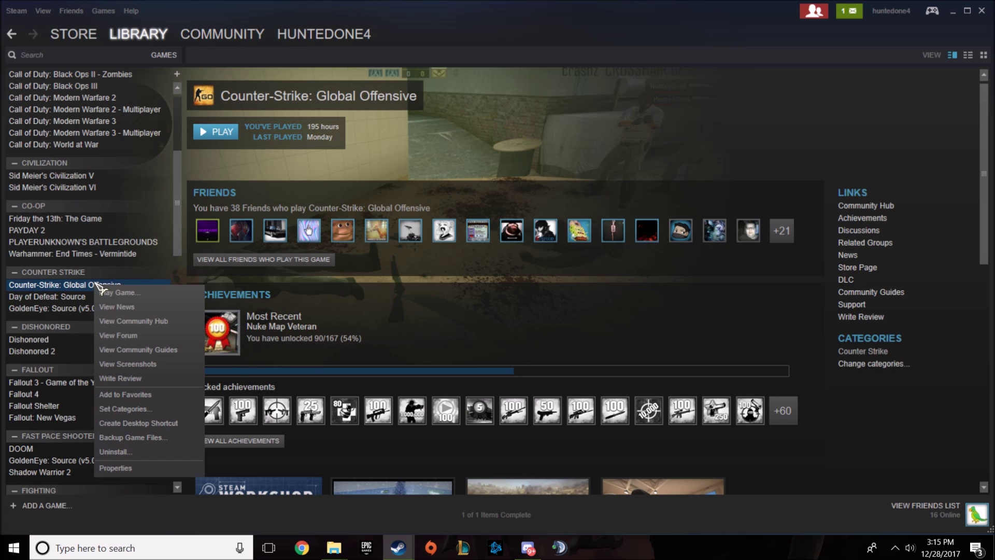
left_click(134, 451)
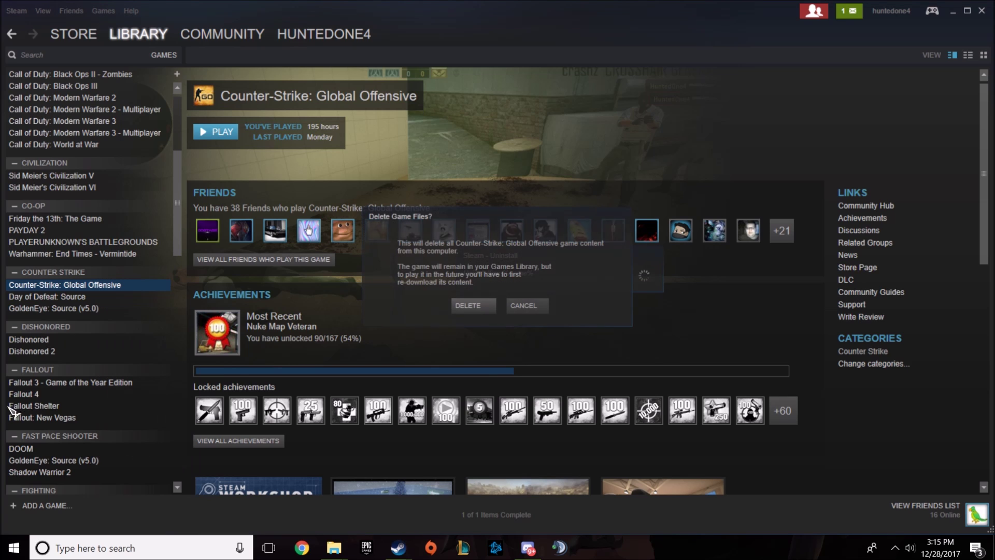
left_click(482, 305)
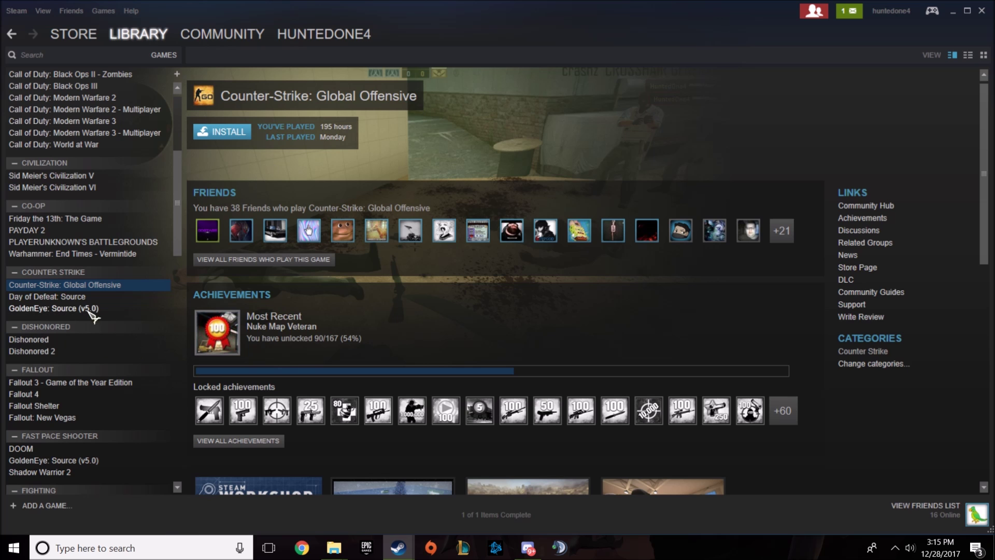
left_click(76, 296)
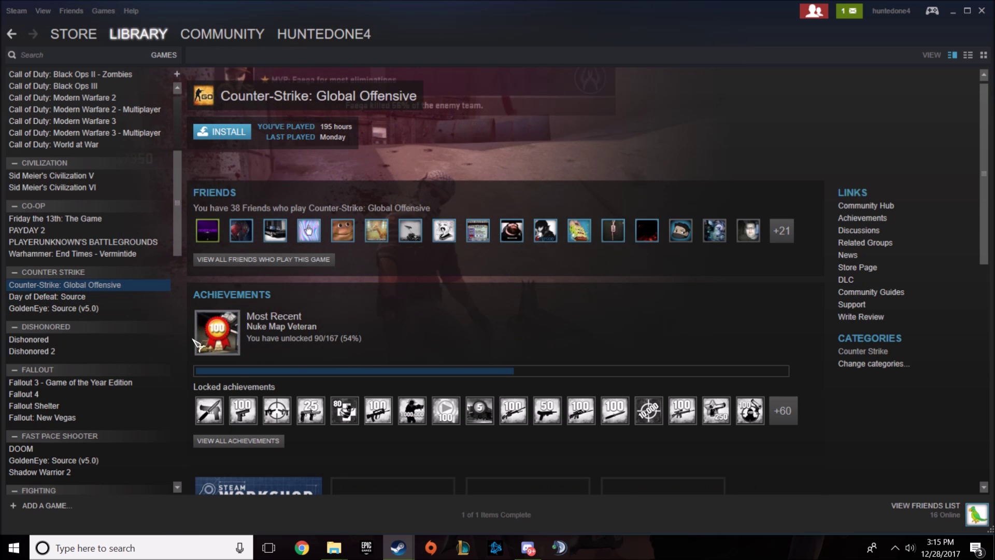
left_click(163, 55)
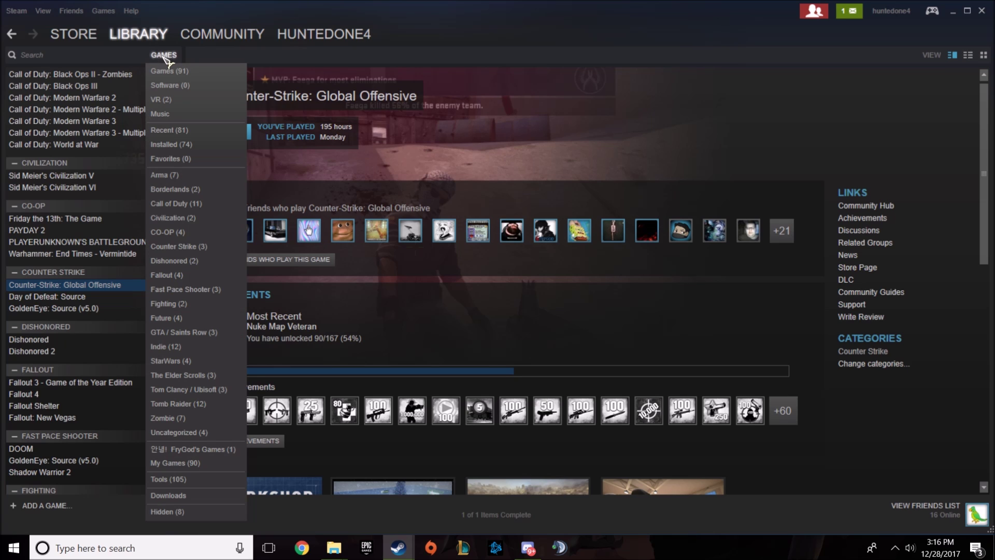
- Set the library's GAMES filter dropdown to Installed
left_click(164, 56)
left_click(164, 56)
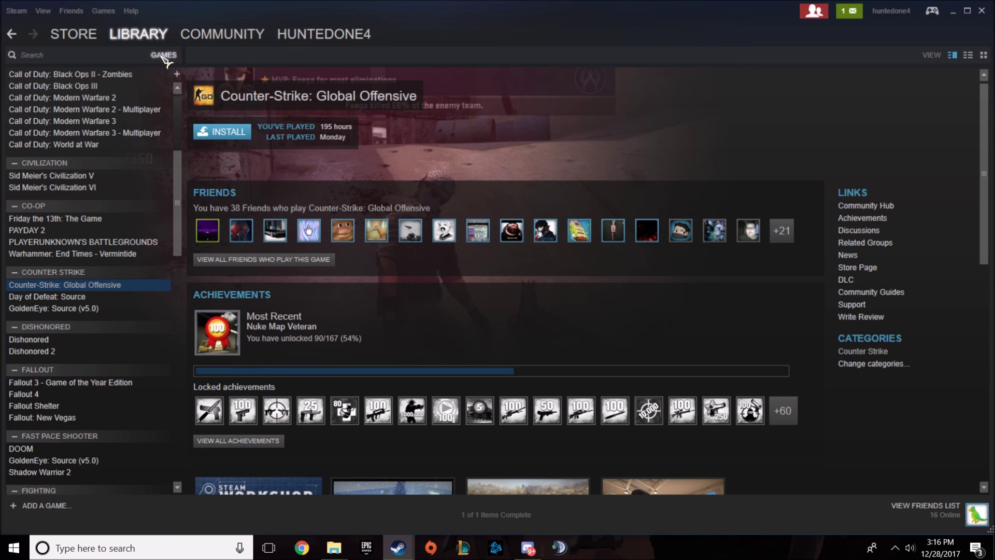
left_click(164, 57)
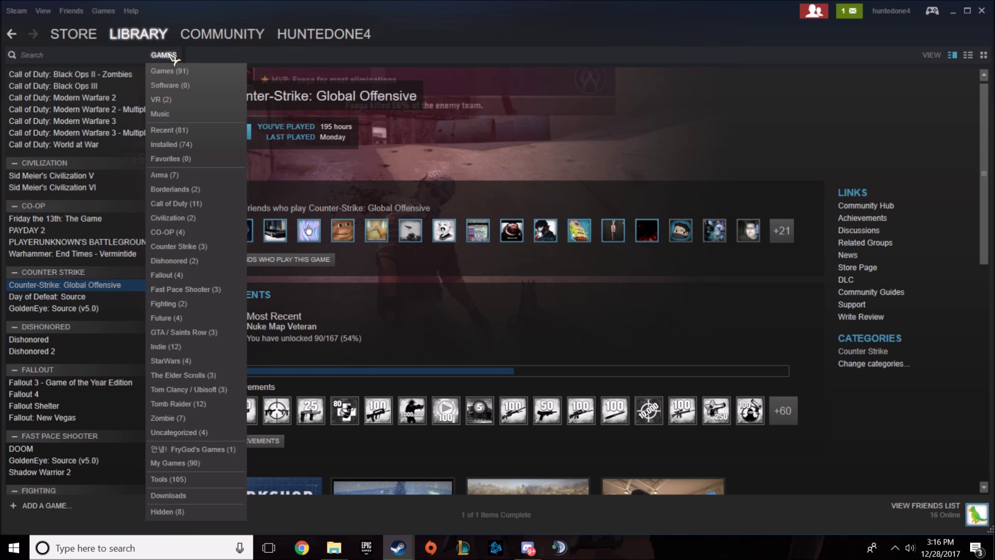
left_click(171, 144)
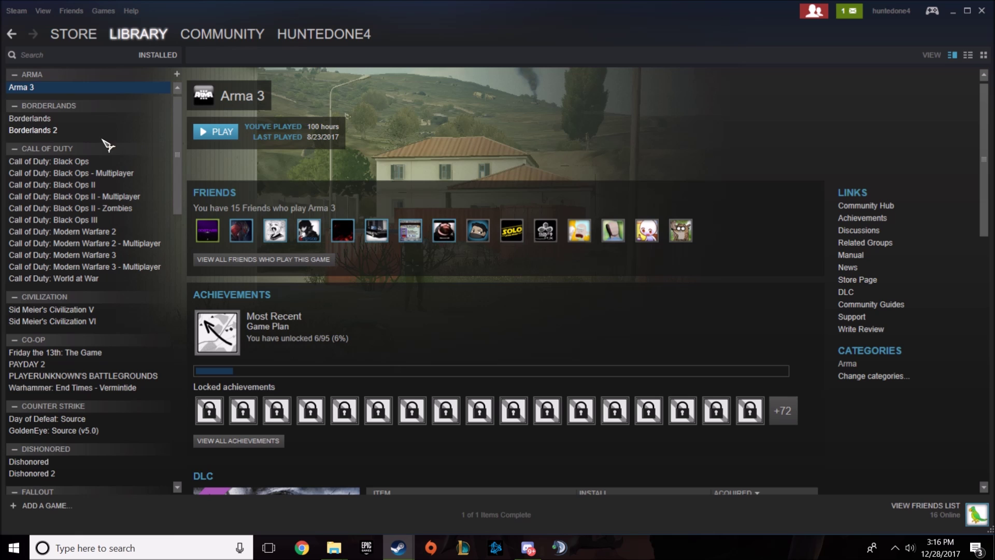
scroll(117, 195, "down", 2)
scroll(138, 338, "down", 2)
scroll(133, 340, "down", 3)
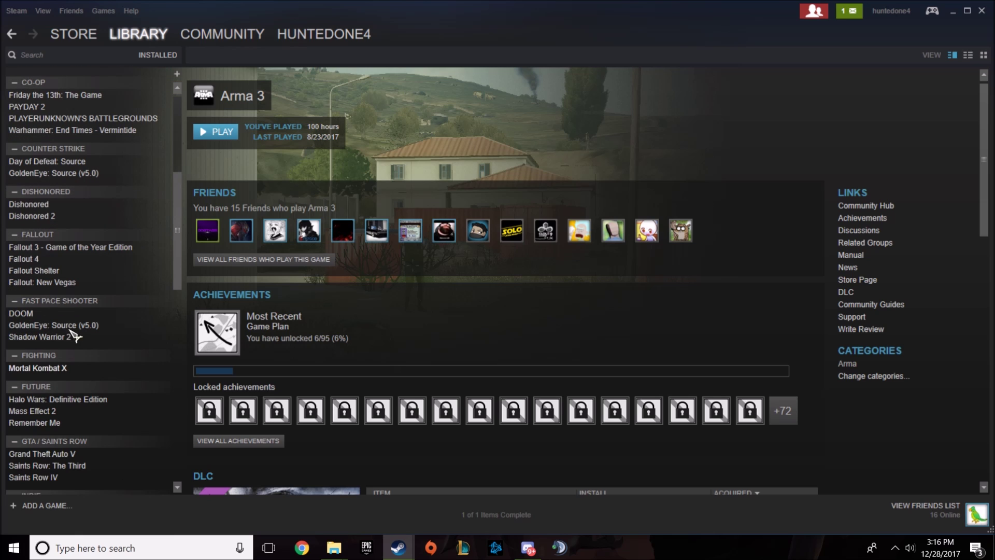
scroll(117, 444, "down", 3)
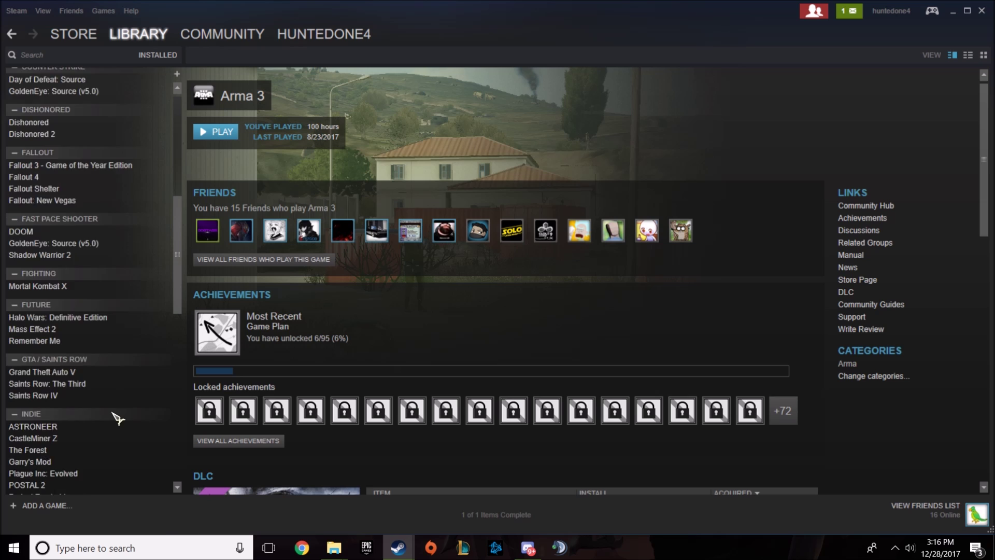
scroll(116, 417, "down", 2)
scroll(122, 407, "down", 2)
scroll(96, 396, "down", 3)
scroll(93, 373, "down", 3)
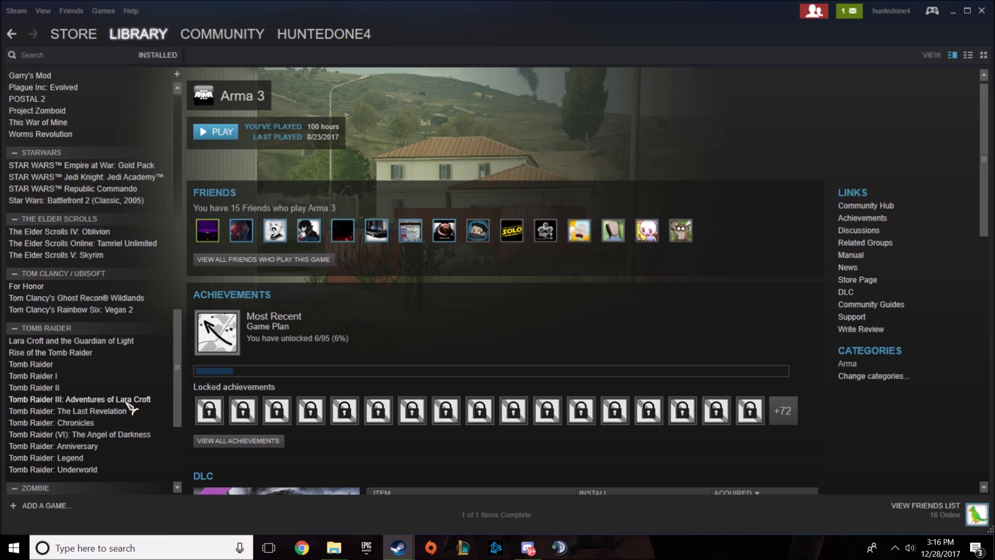
scroll(110, 375, "up", 4)
scroll(102, 336, "up", 2)
scroll(103, 335, "up", 4)
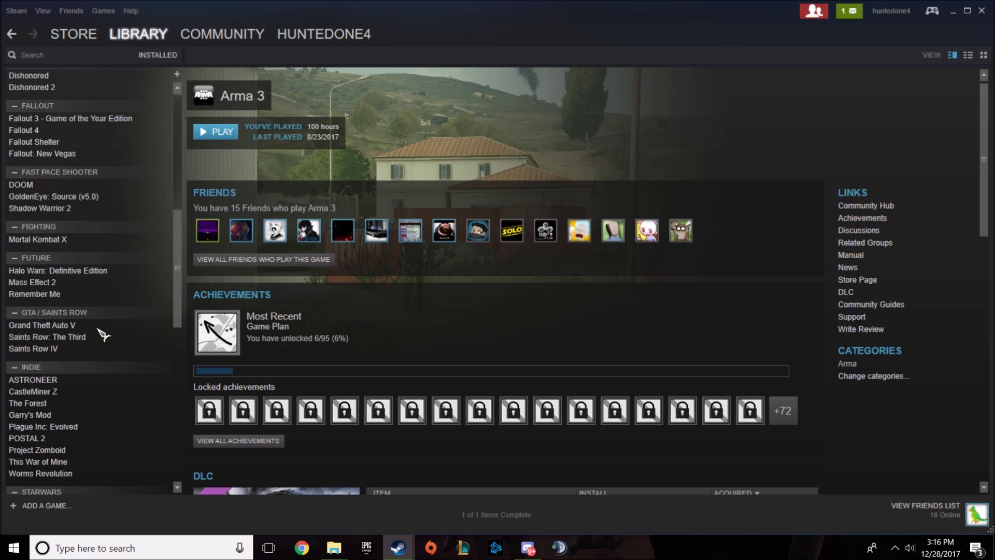
scroll(102, 335, "up", 6)
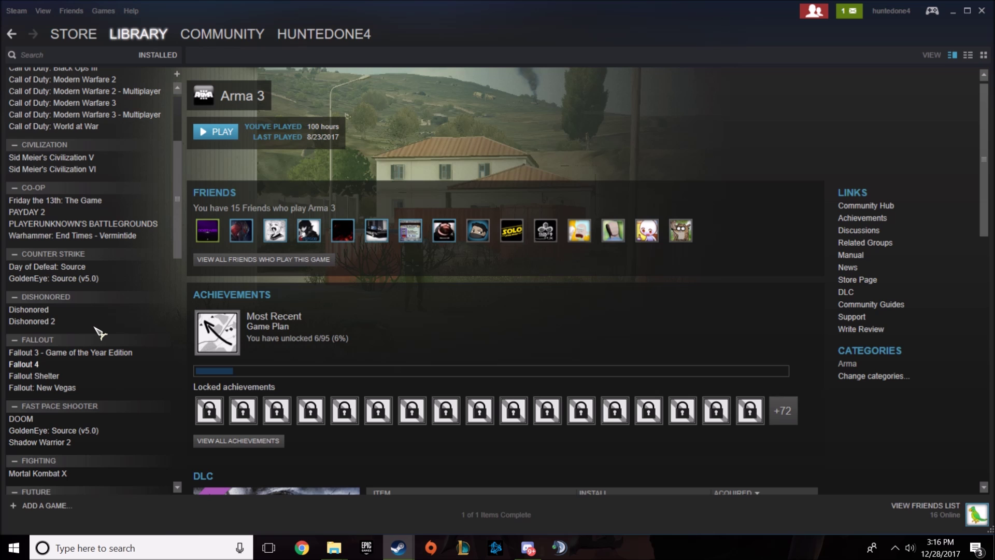
scroll(117, 365, "down", 7)
scroll(129, 396, "down", 8)
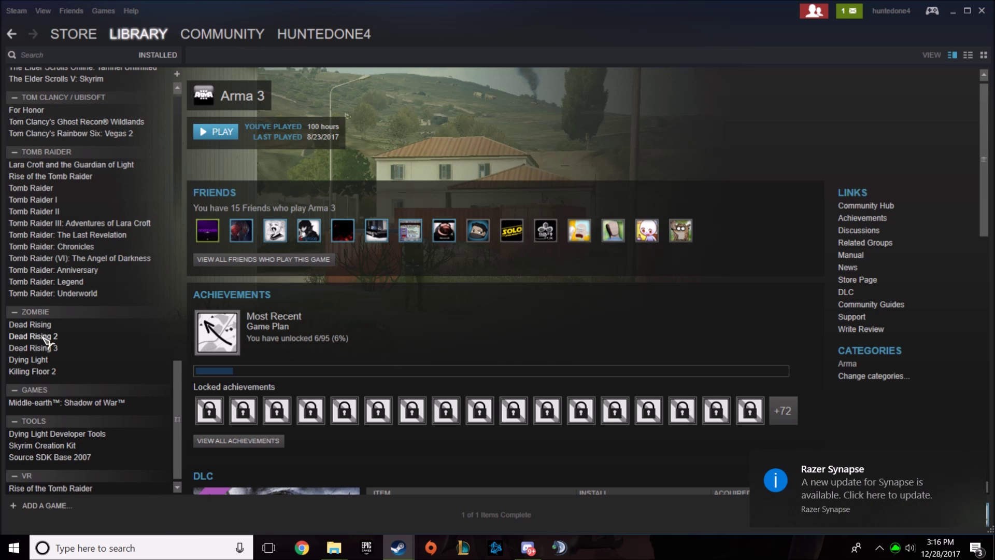
- Uninstall Killing Floor 2 and confirm deleting its game files
right_click(53, 372)
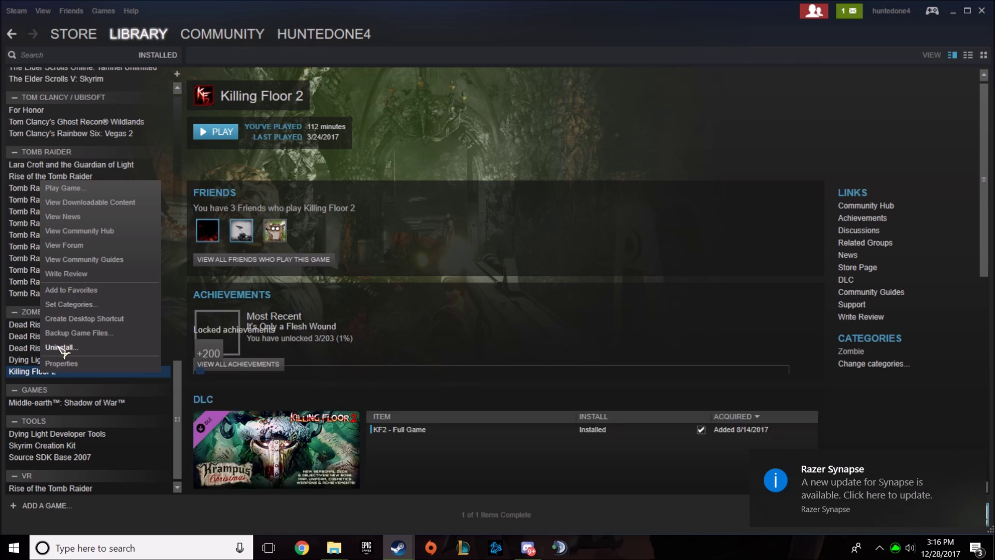
left_click(67, 349)
left_click(466, 305)
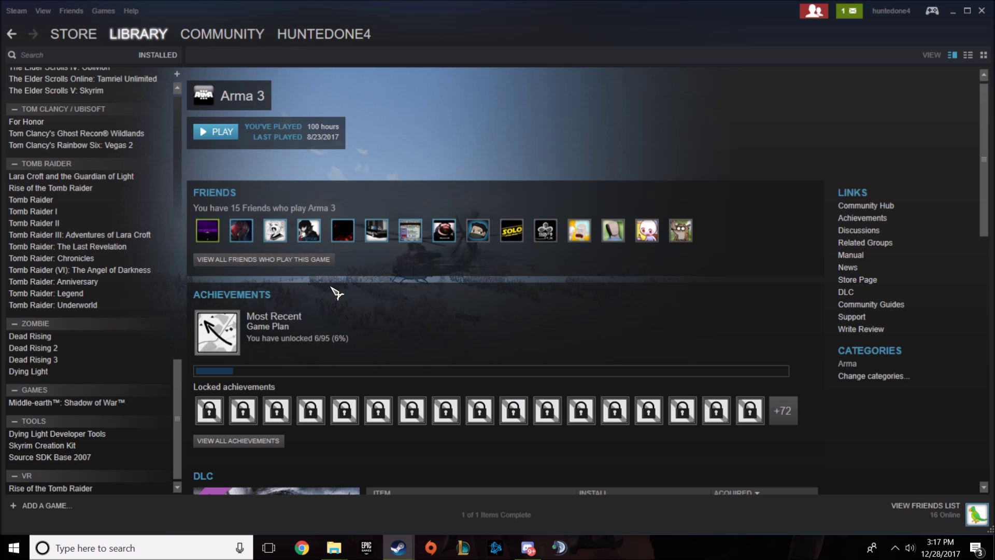
- Switch the library filter back to Games and select Counter-Strike: Global Offensive
left_click(158, 60)
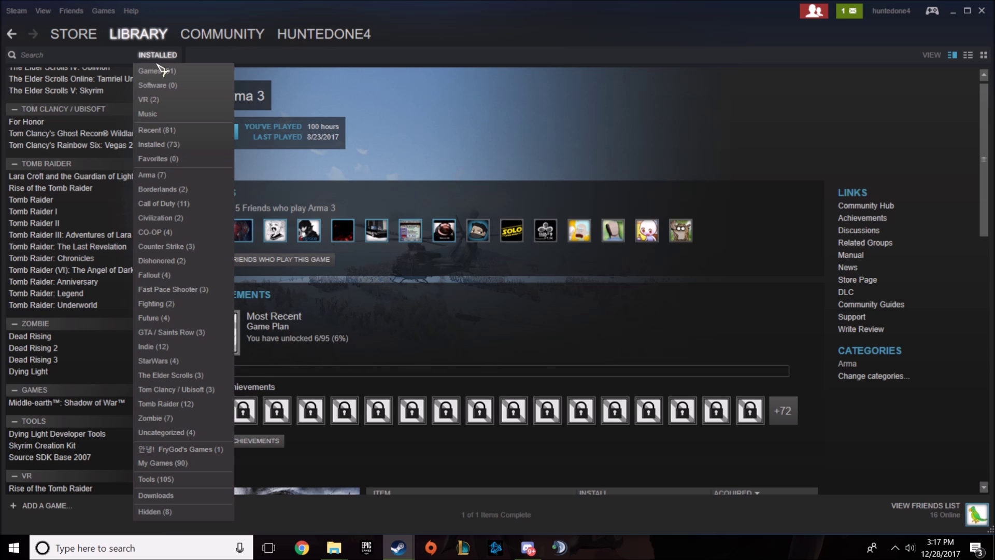
left_click(159, 69)
scroll(133, 245, "down", 5)
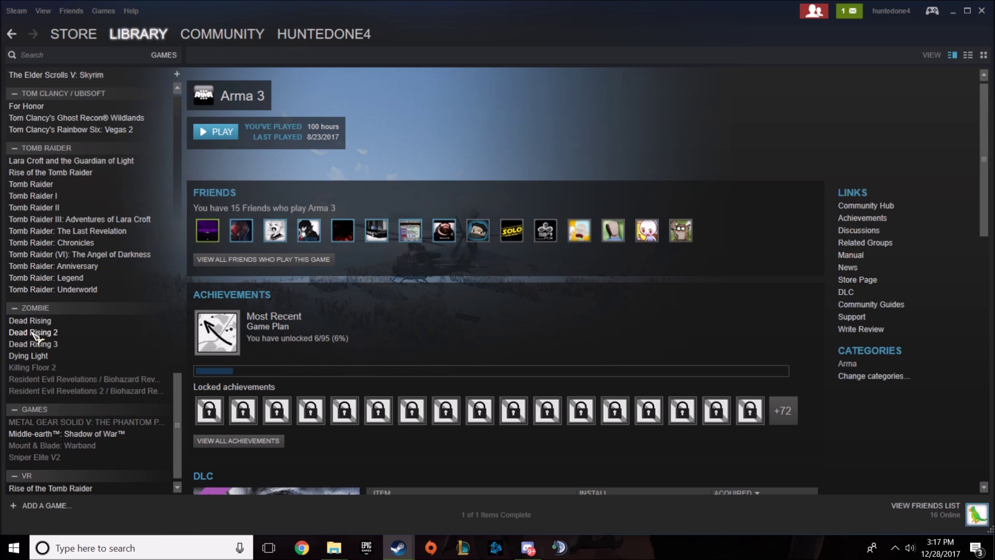
scroll(163, 240, "up", 5)
scroll(138, 262, "up", 5)
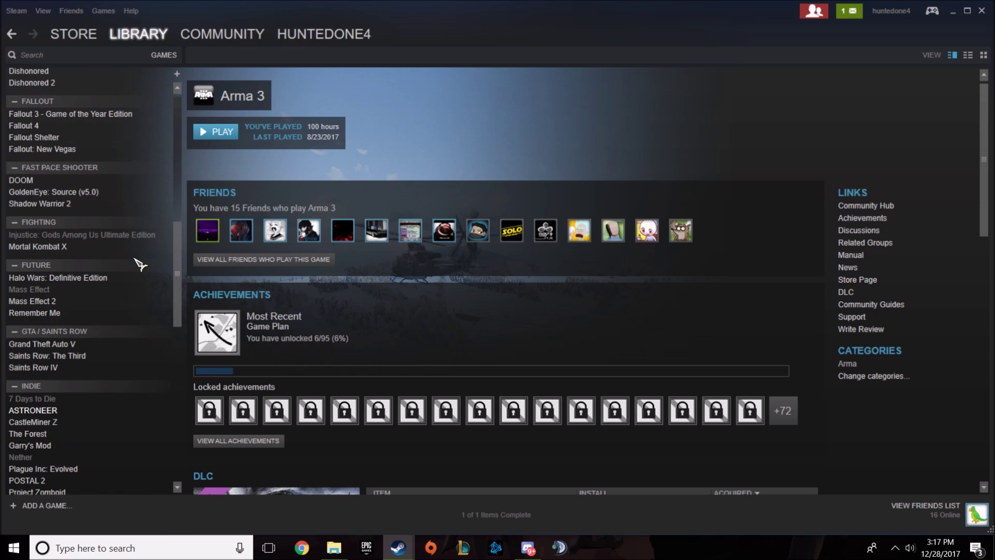
scroll(133, 256, "up", 5)
scroll(131, 259, "up", 5)
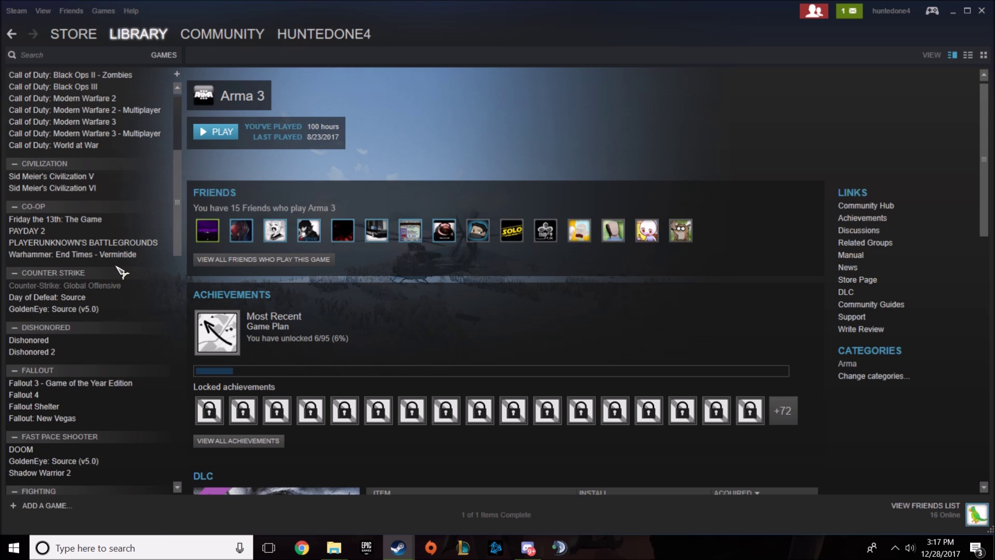
left_click(100, 286)
- Install Counter-Strike: Global Offensive to D:\Program Files (x86) and show the download queue
left_click(203, 137)
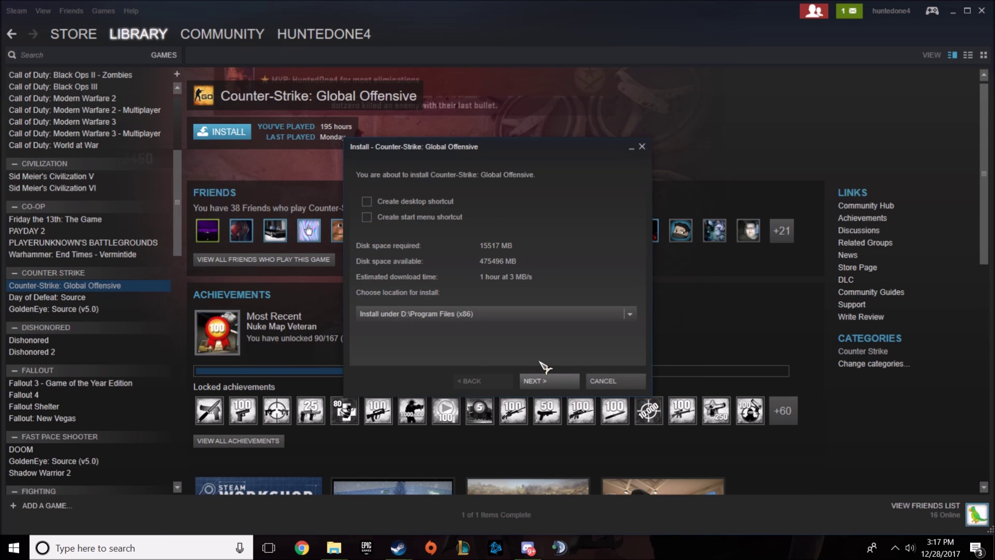
left_click(544, 381)
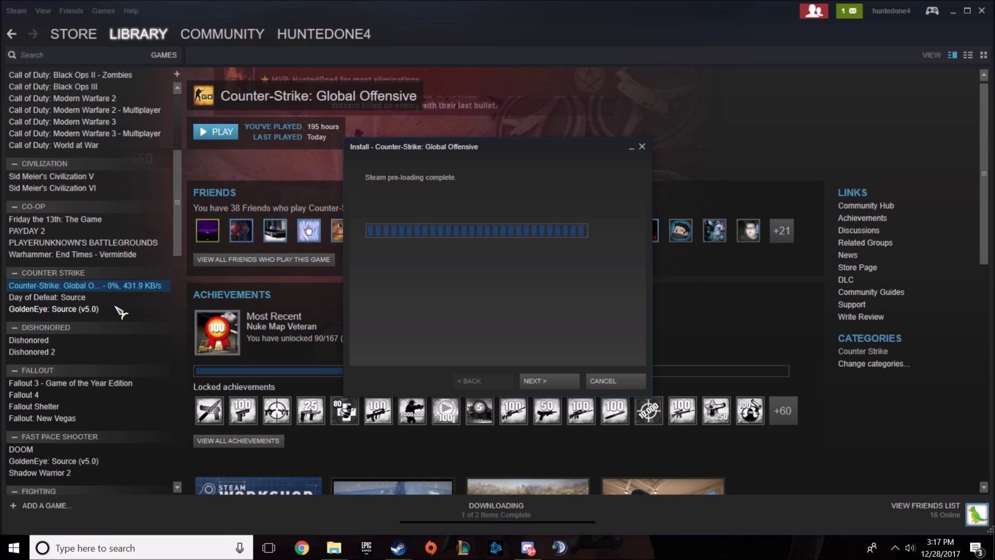
left_click(633, 381)
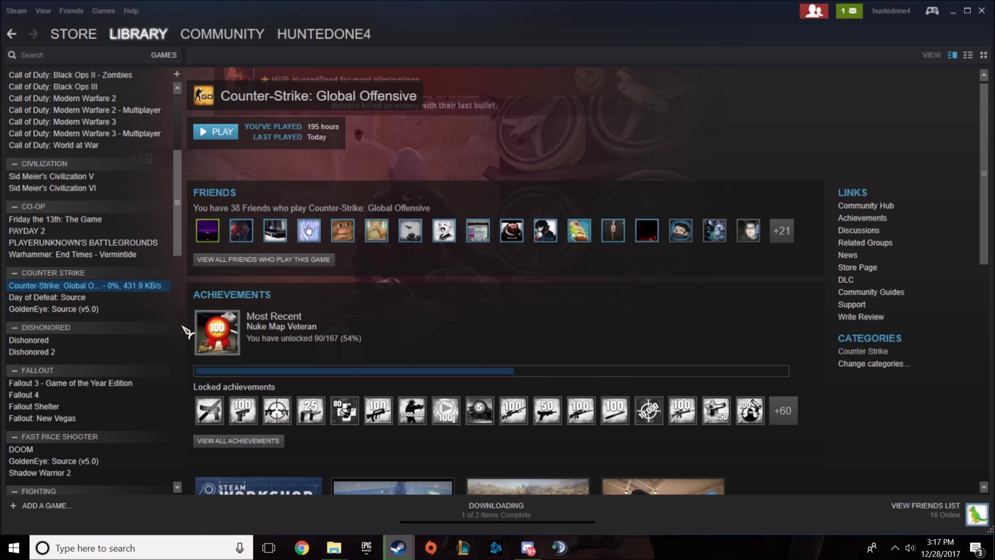
left_click(521, 517)
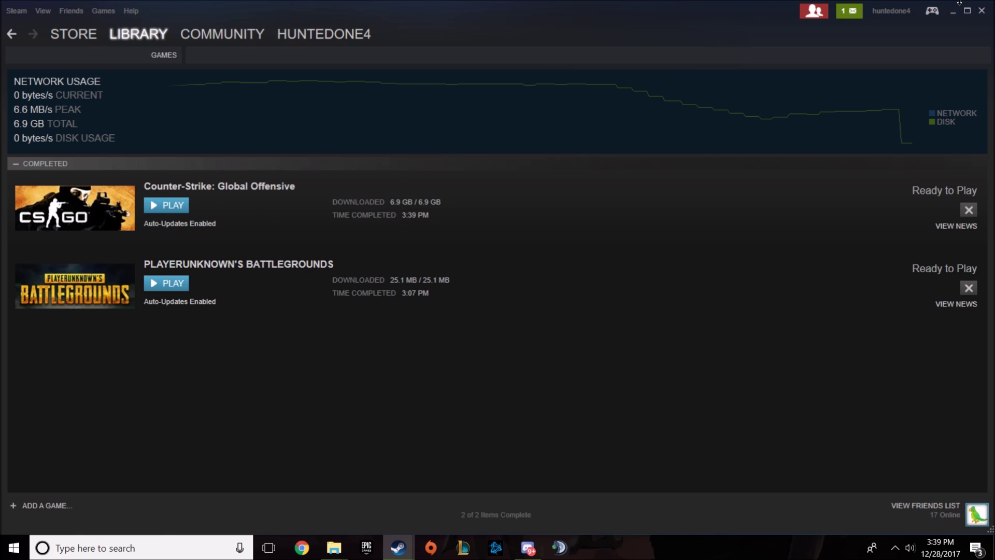
- Launch Counter-Strike: Global Offensive with PLAY and approve the User Account Control prompt
left_click(185, 205)
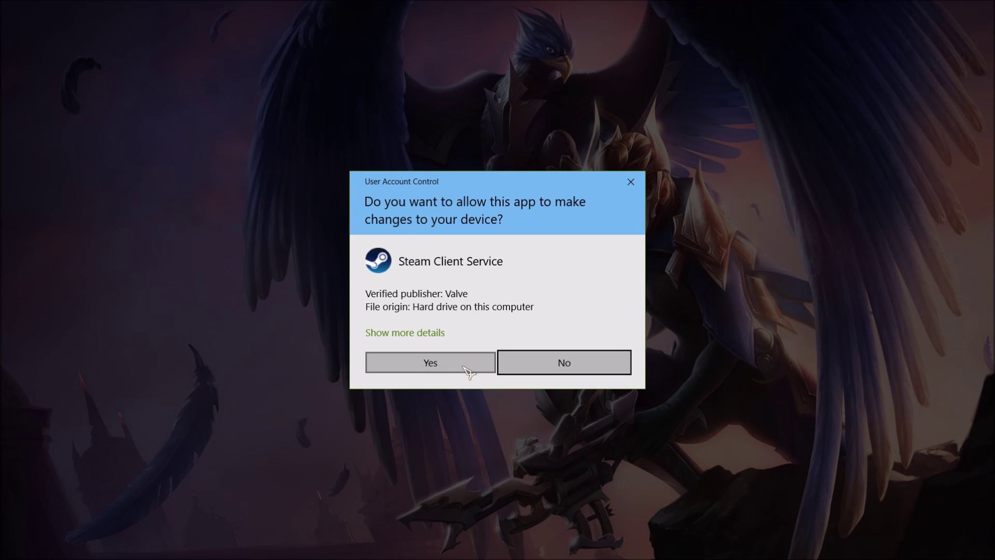
left_click(409, 362)
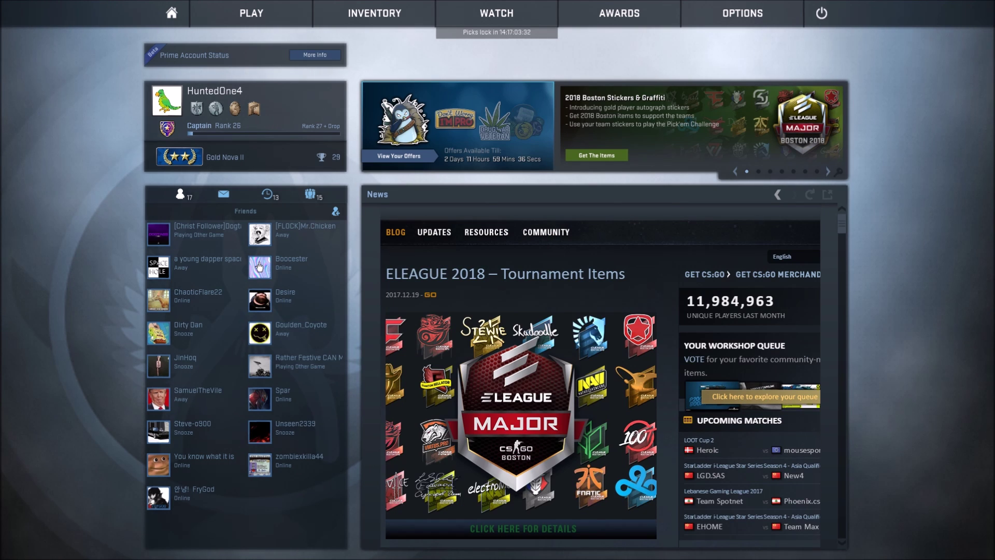
- Exit Counter-Strike: Global Offensive from the main menu's power icon and confirm Exit Game
left_click(820, 12)
left_click(559, 349)
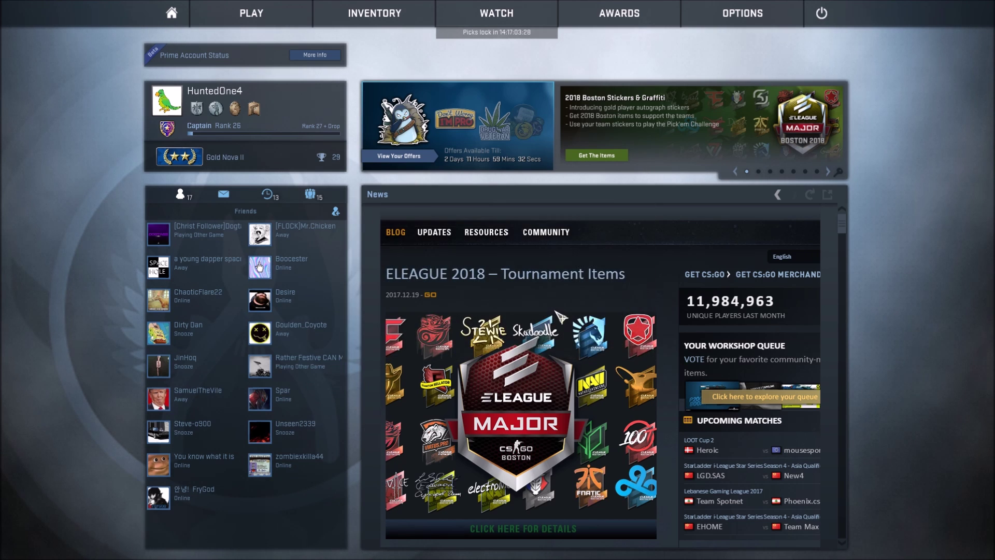